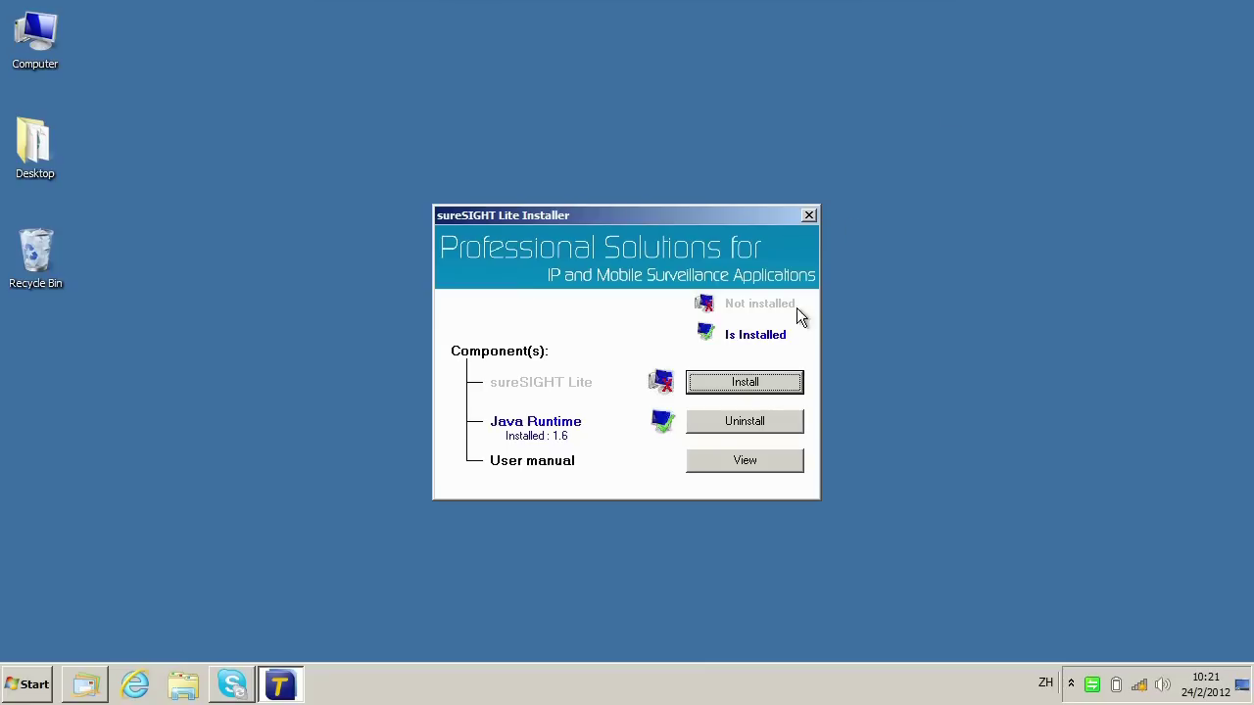
# Install TeleEye sureSIGHT Lite in the default folder, accepting the licence and not running it afterwards
pyautogui.click(753, 388)
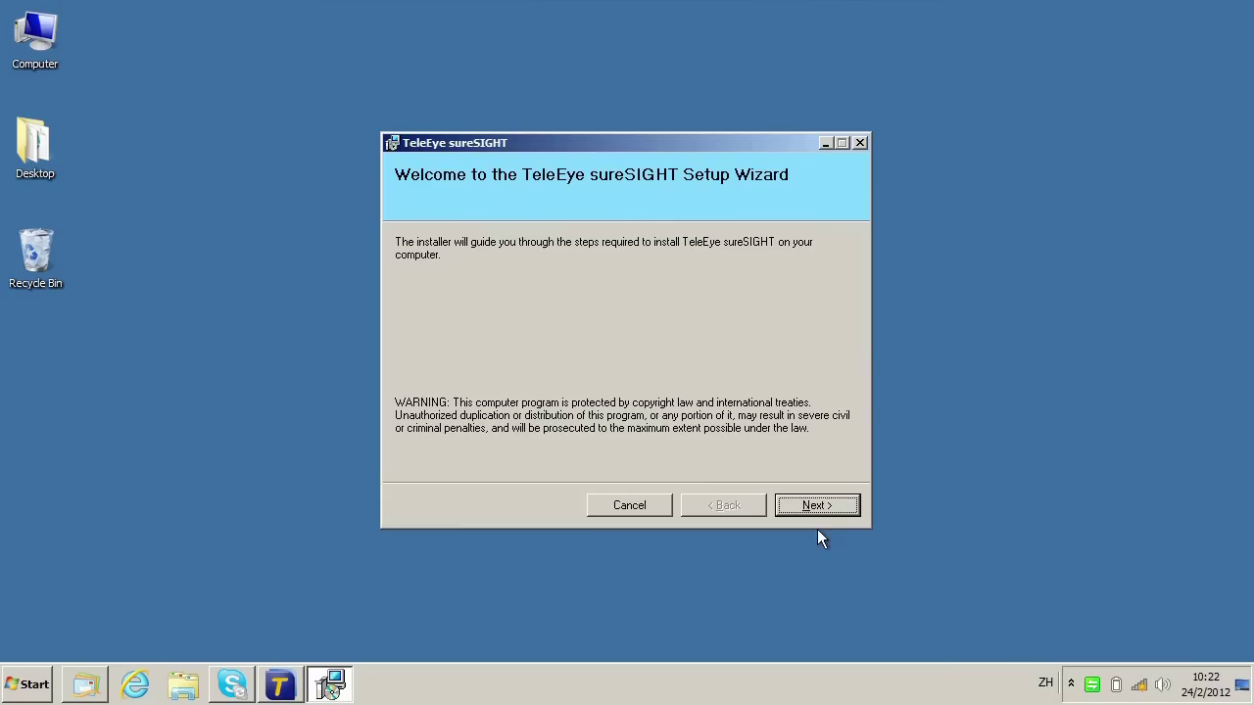
pyautogui.click(819, 502)
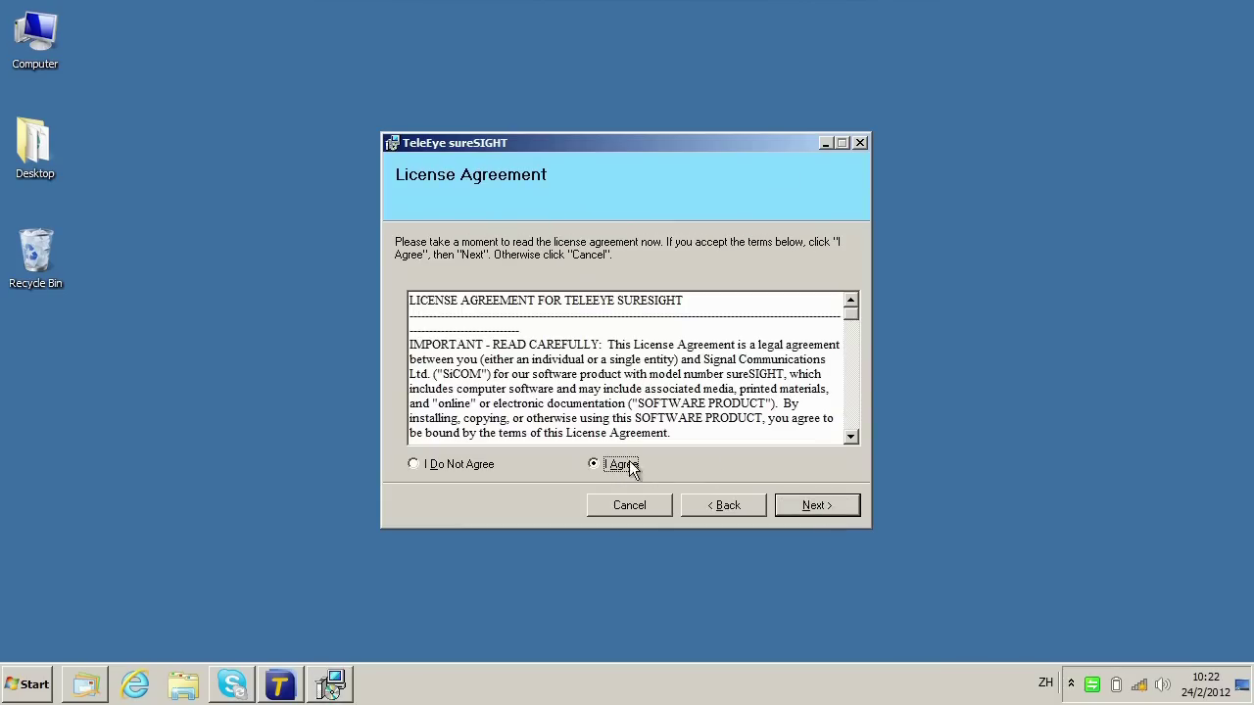
pyautogui.click(809, 499)
pyautogui.click(809, 501)
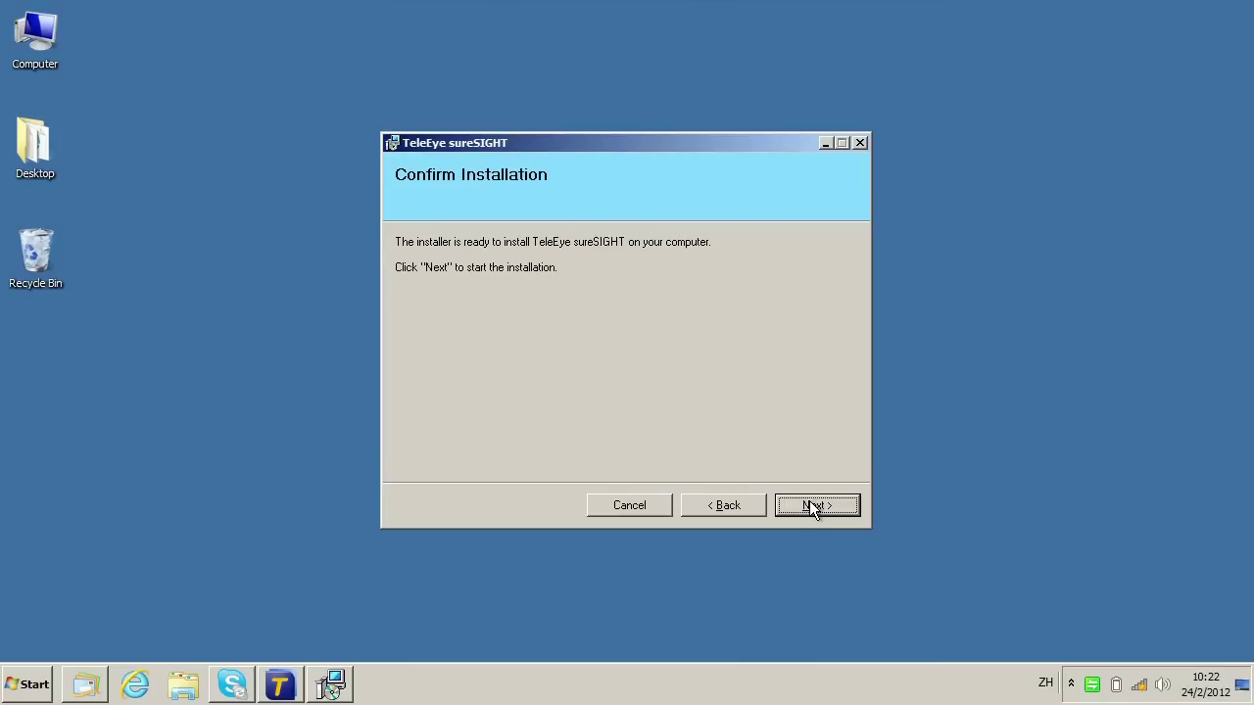
pyautogui.click(812, 501)
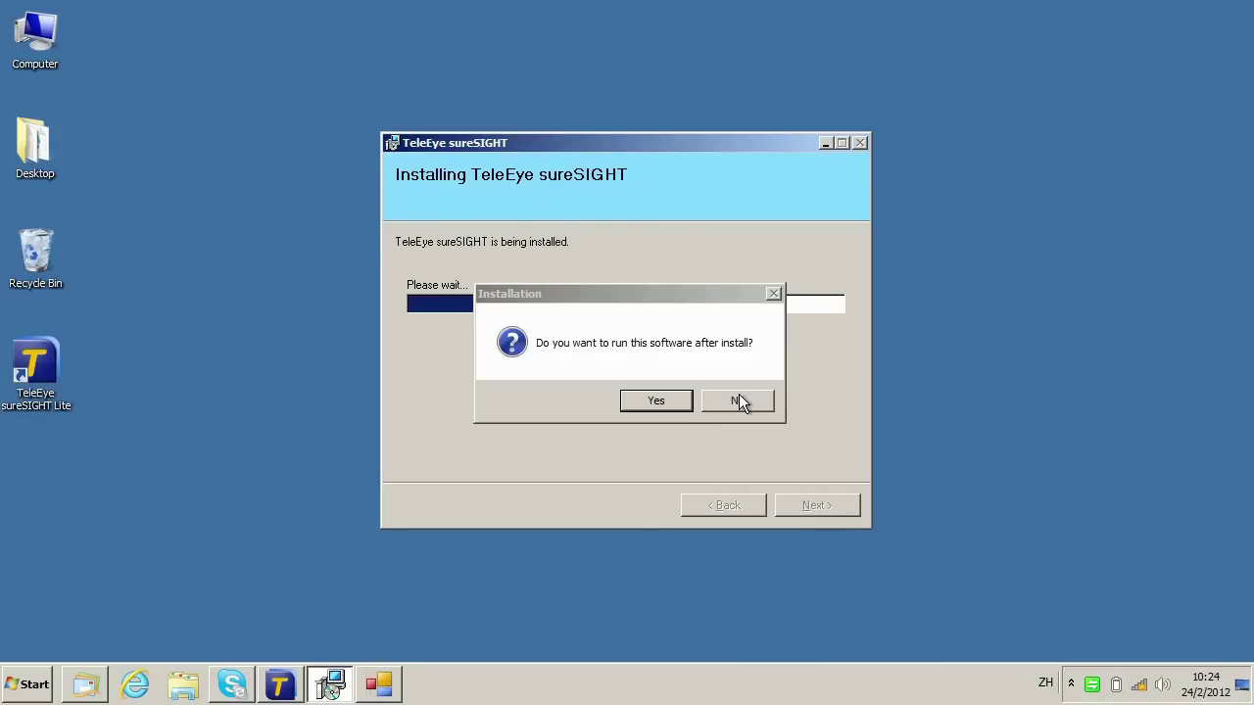
pyautogui.click(739, 394)
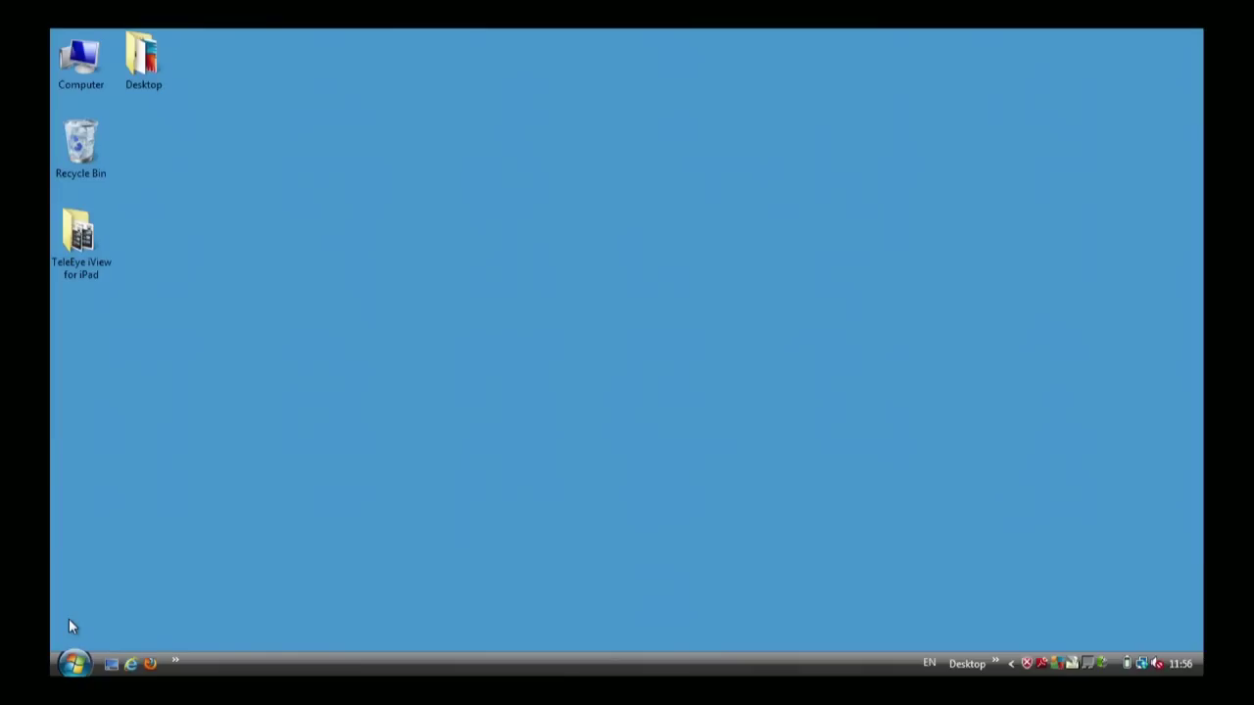
# Give the local area connection static IPv4 169.254.100.100 with subnet mask 255.255.0.0
pyautogui.click(75, 665)
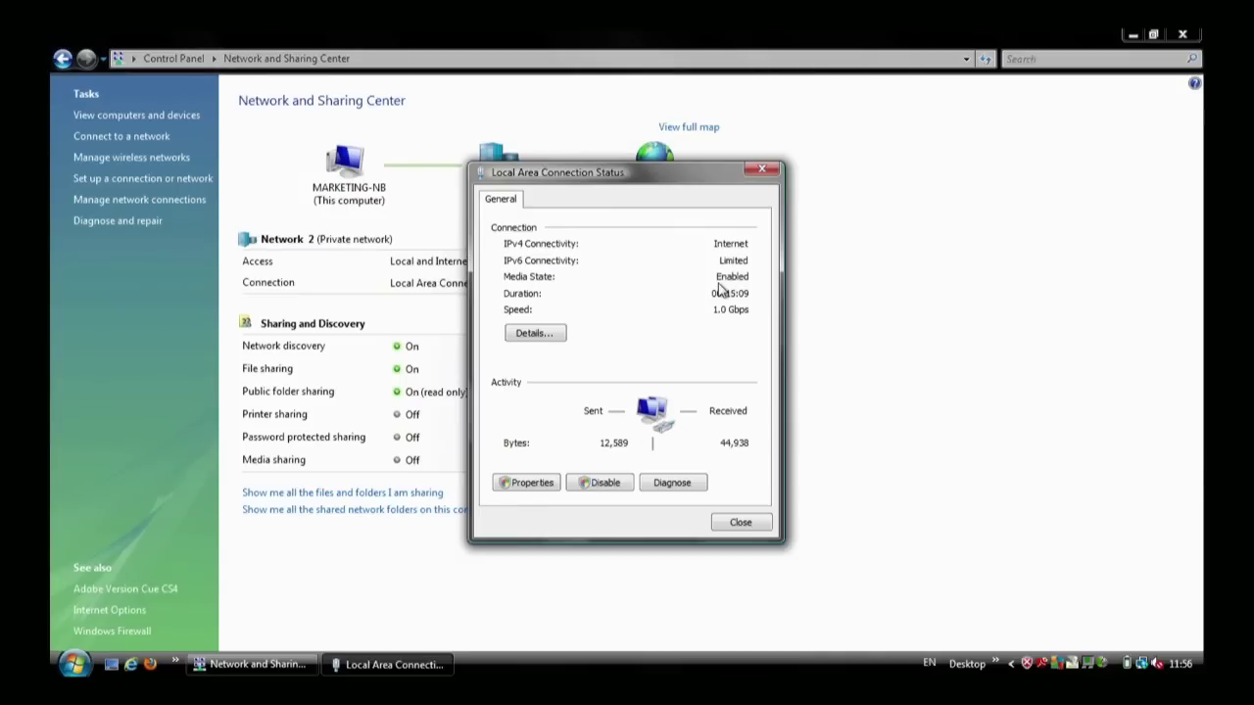
pyautogui.click(539, 480)
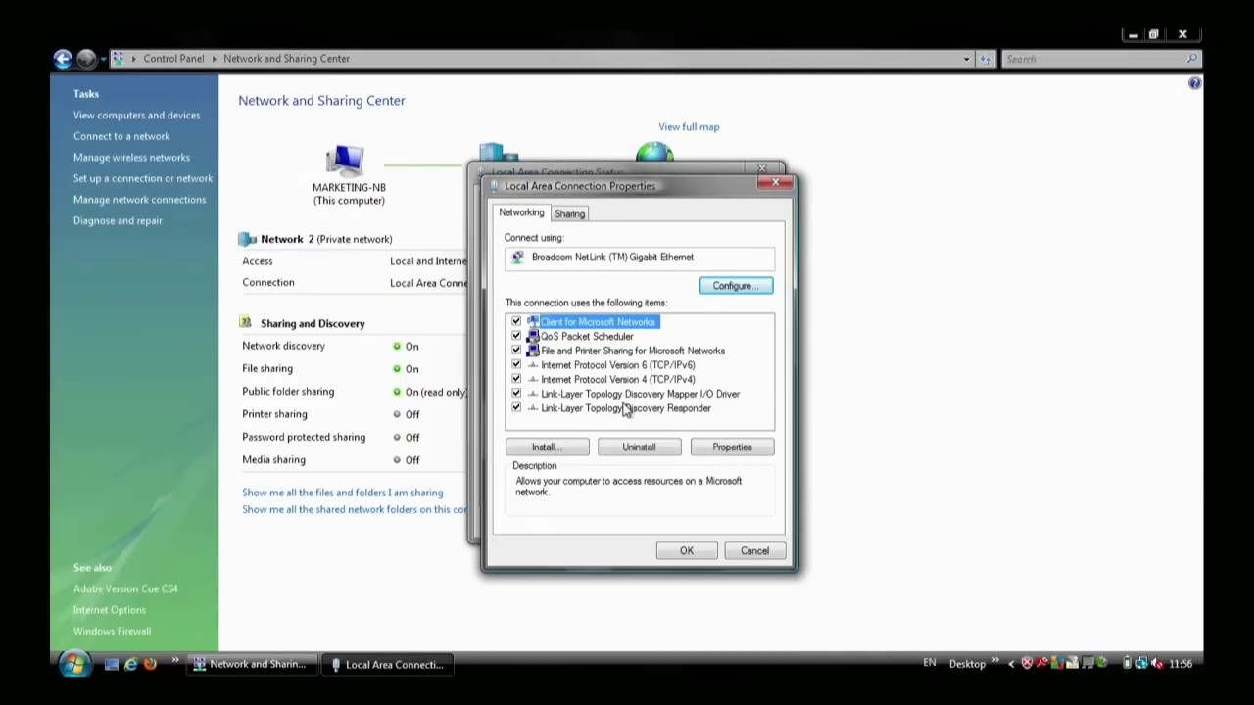
pyautogui.click(647, 380)
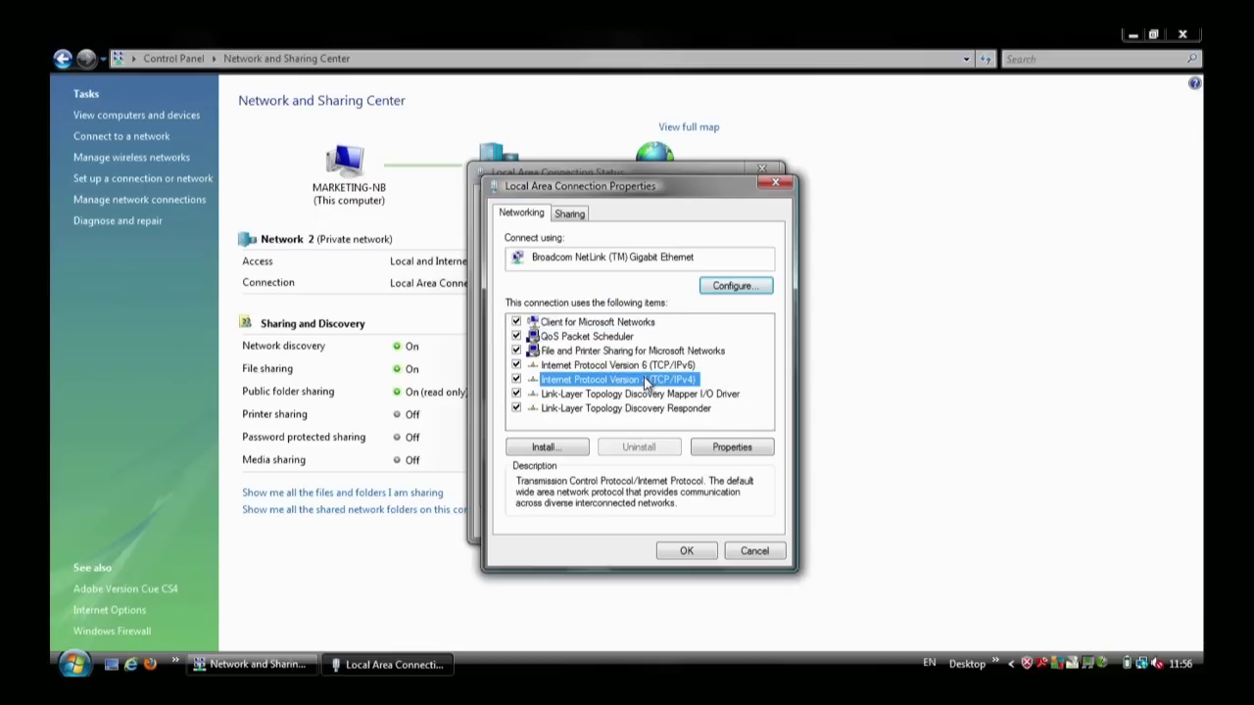
pyautogui.click(715, 448)
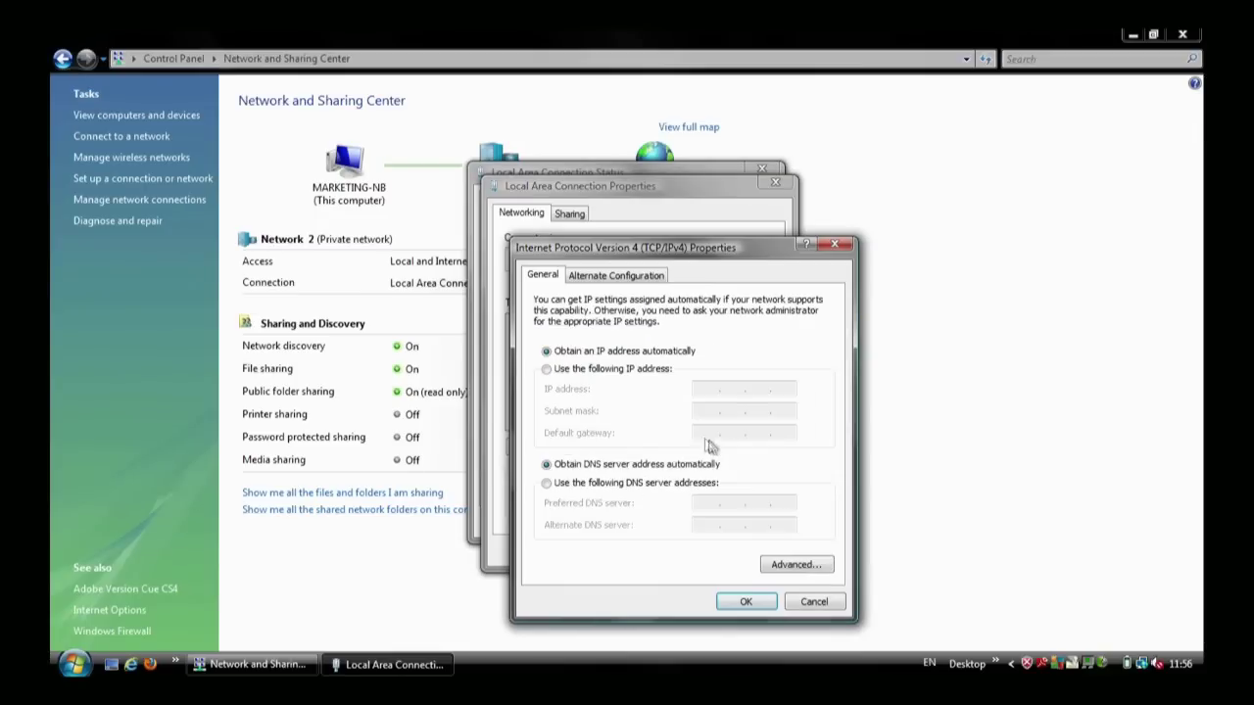
pyautogui.click(658, 372)
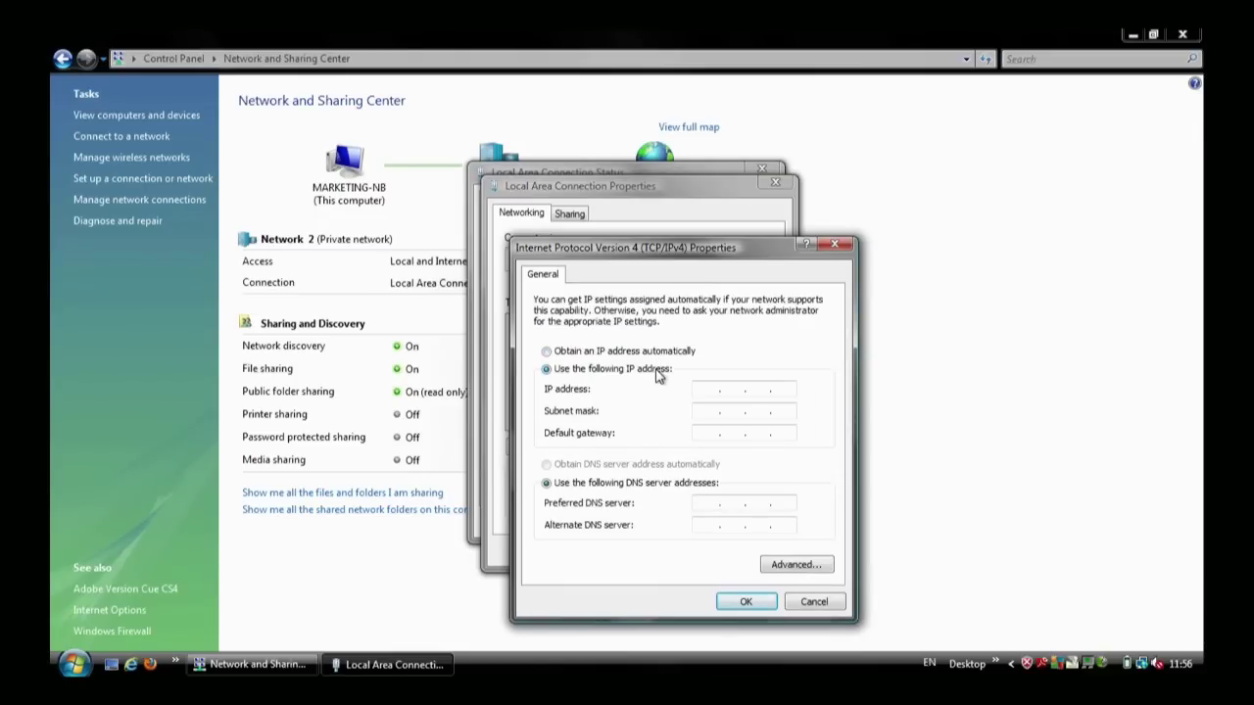
pyautogui.click(745, 601)
pyautogui.click(698, 551)
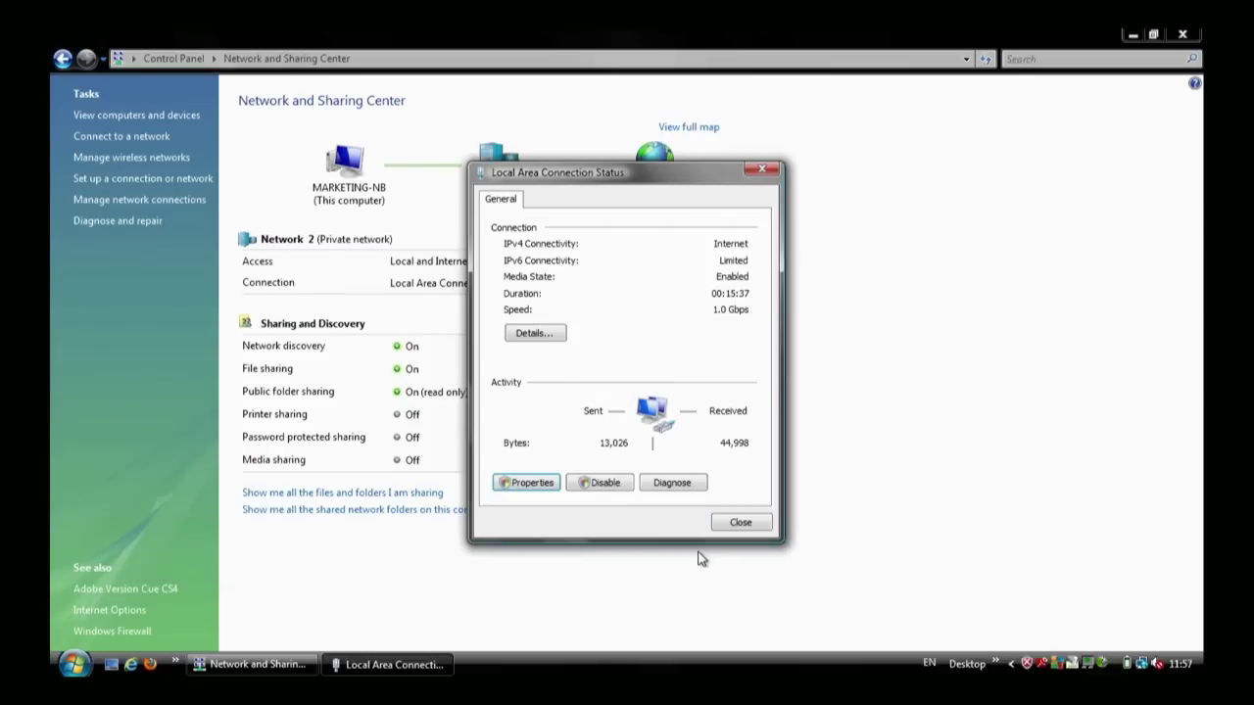
pyautogui.click(725, 529)
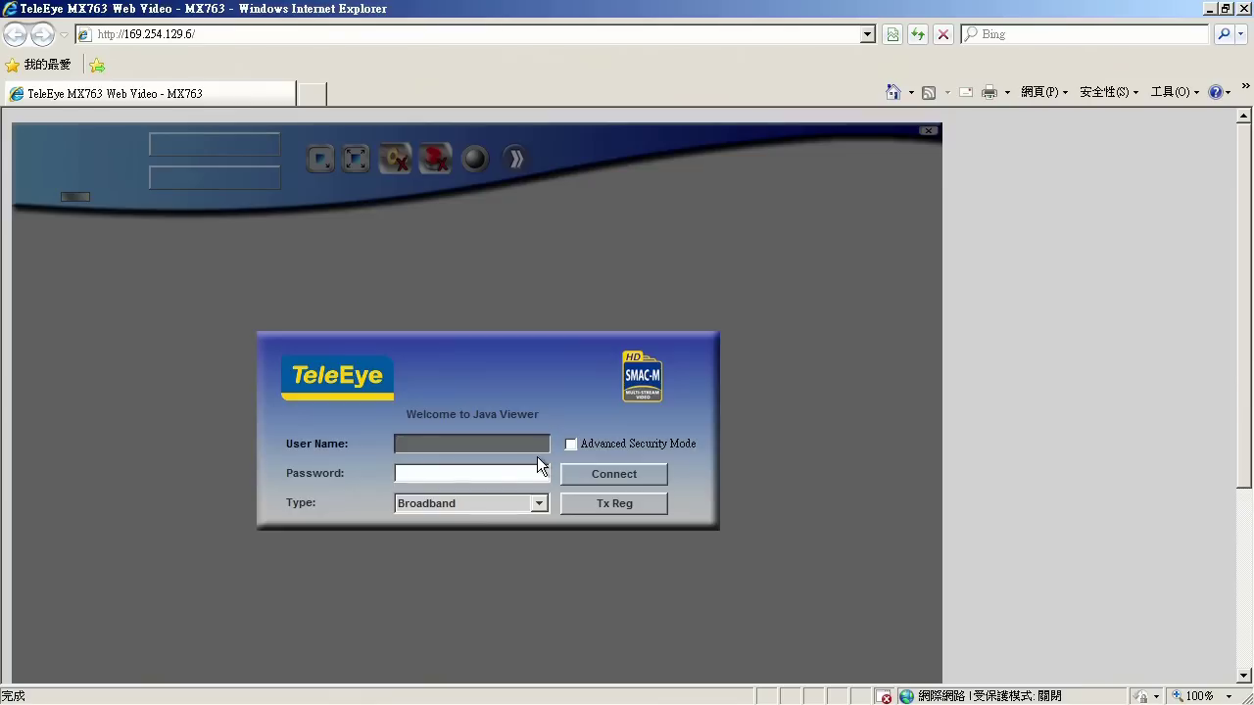
# Log in to the MX763 with connection type LAN and the viewer password to see live CAM 1
pyautogui.click(537, 501)
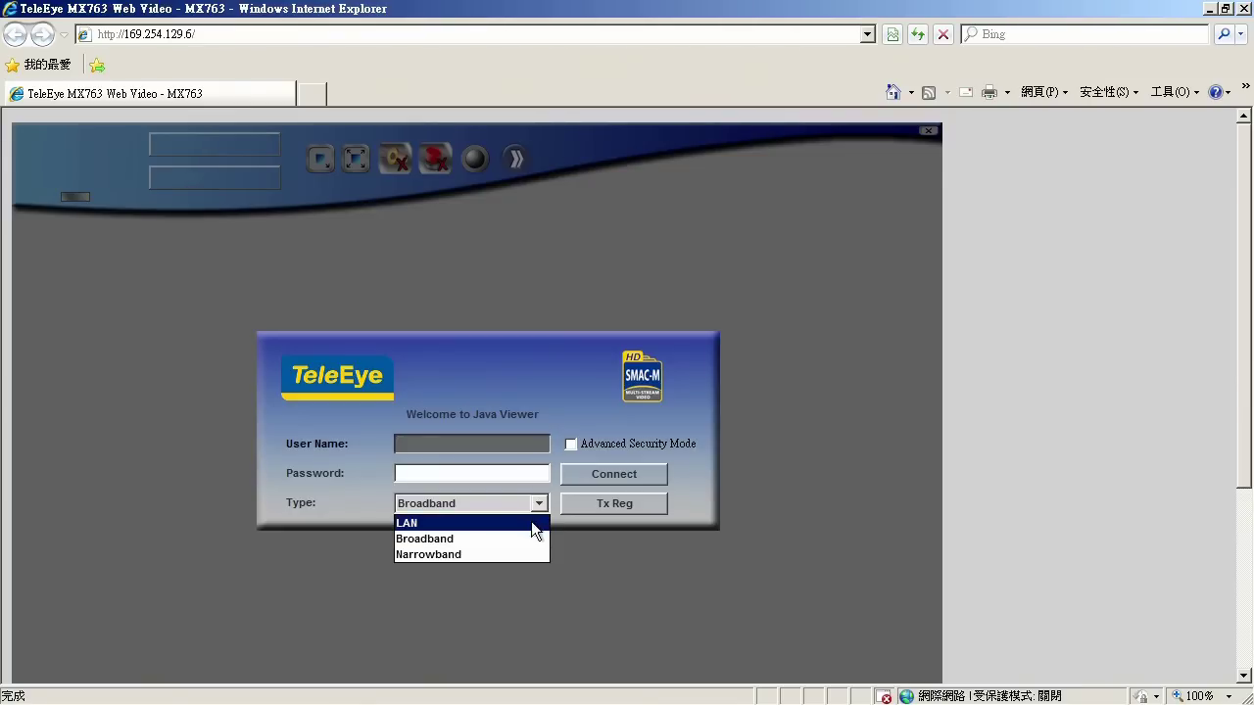
pyautogui.click(533, 521)
pyautogui.write('******')
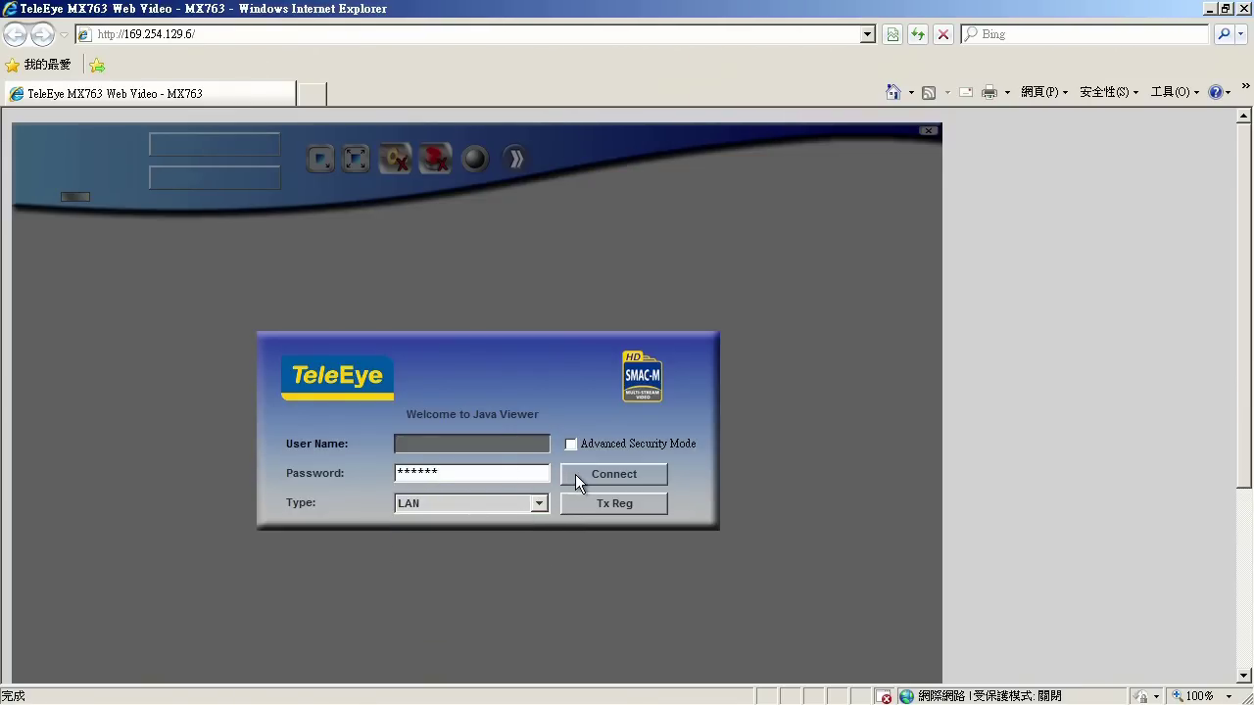
pyautogui.click(575, 475)
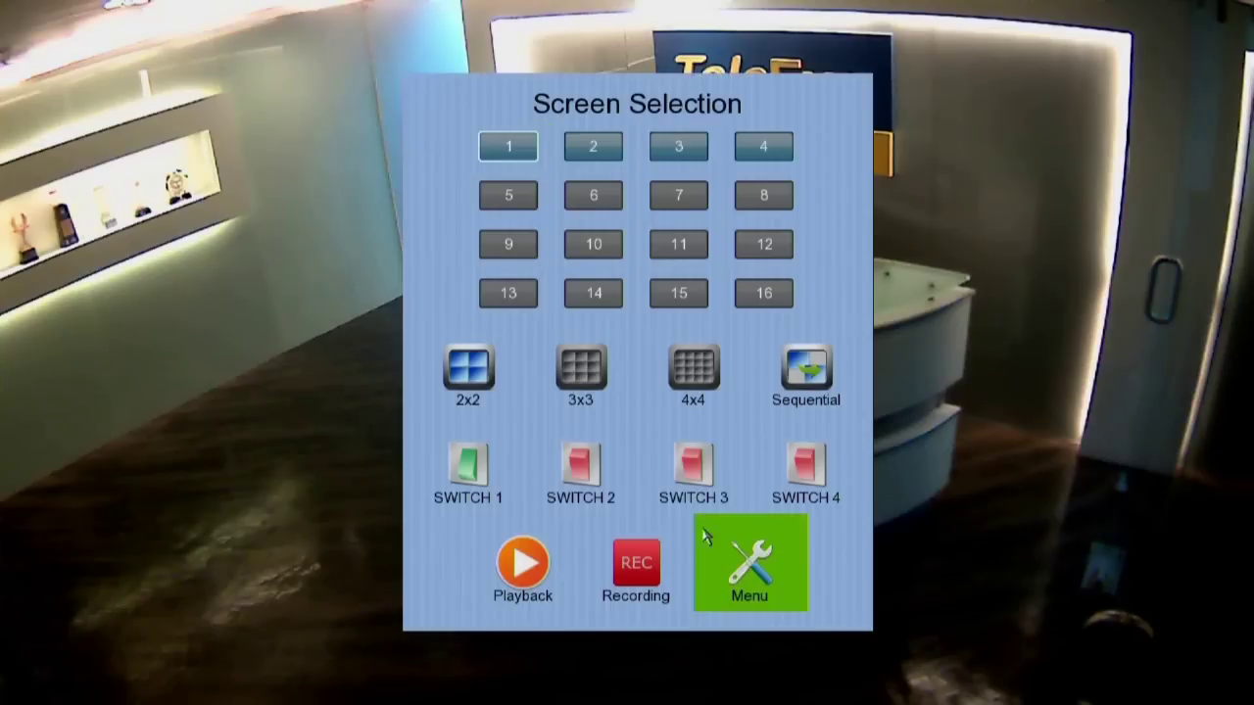
# Set the recorder's secondary DNS to 202.14.67.4 and configure time synchronization in System Setting
pyautogui.click(753, 588)
pyautogui.click(812, 267)
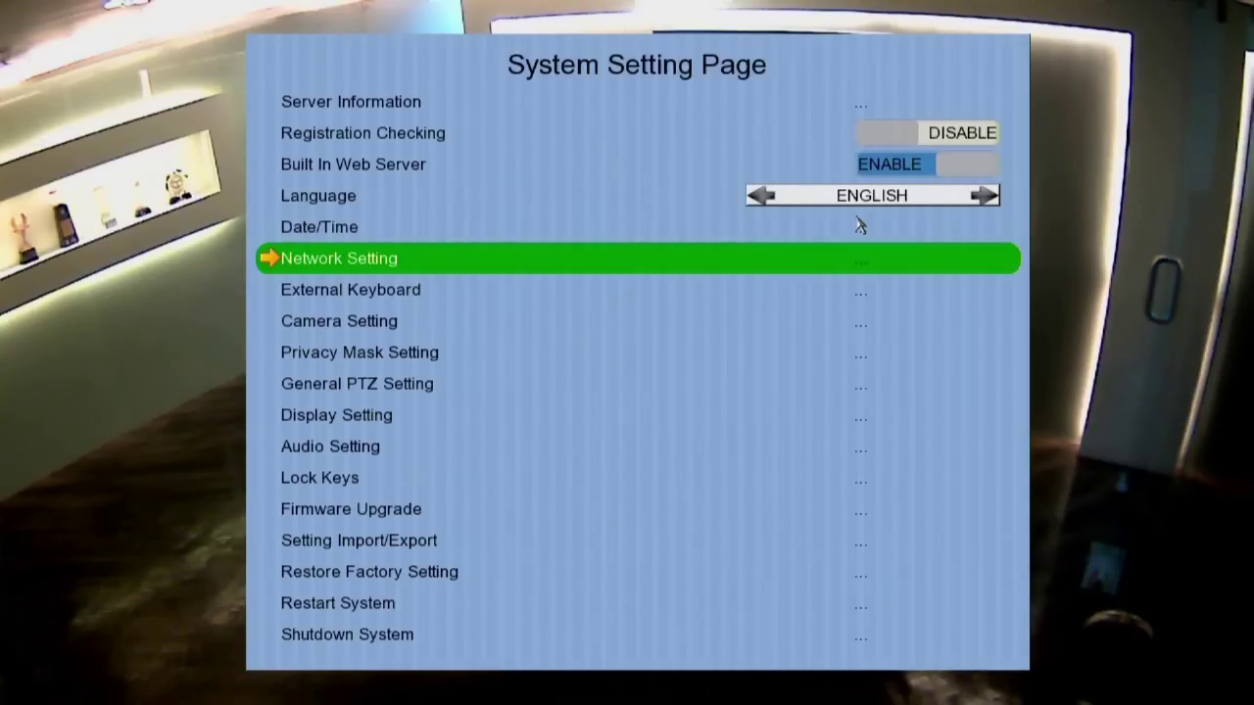
pyautogui.click(811, 277)
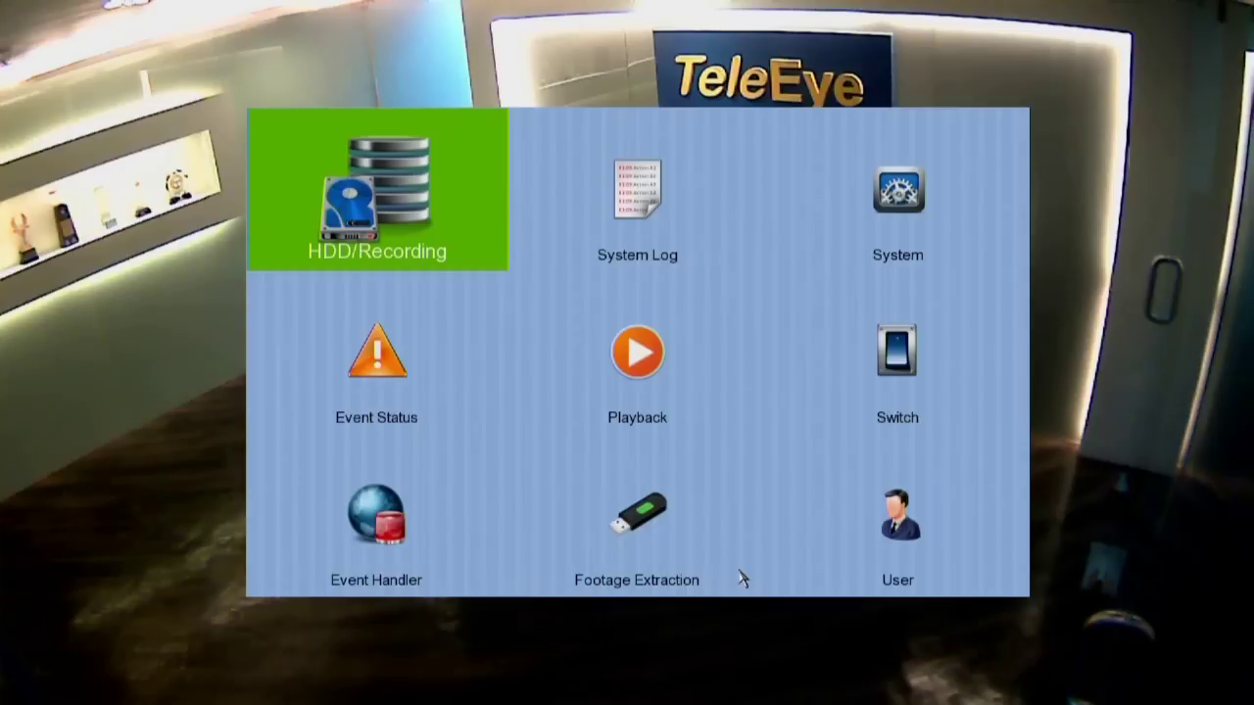
pyautogui.click(807, 243)
pyautogui.click(850, 228)
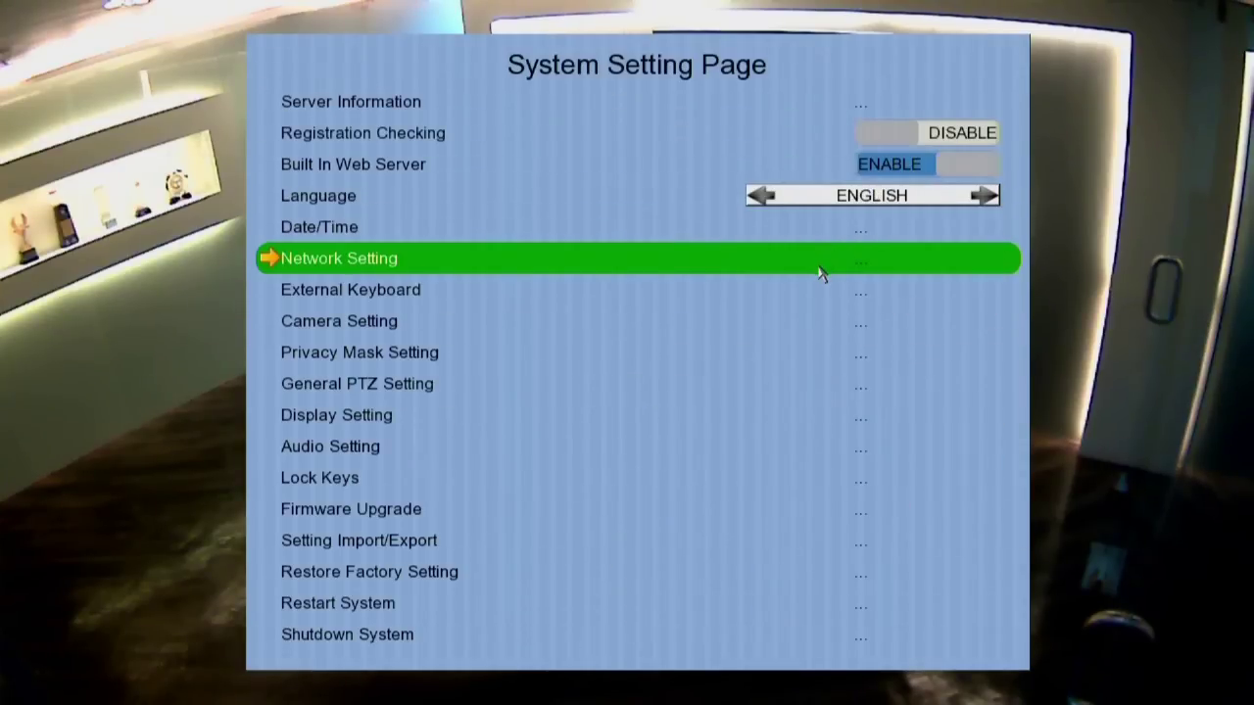
# Open Camera Setting, then back out through System Setting to the main icon menu
pyautogui.click(809, 322)
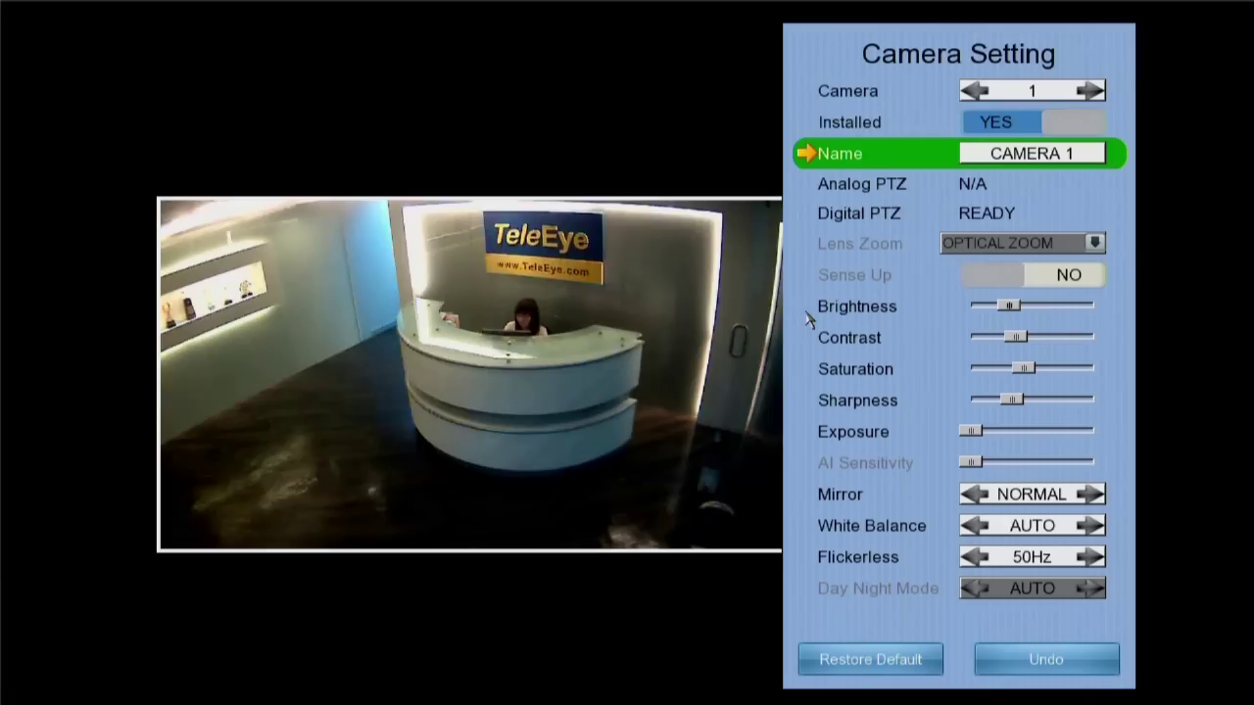
pyautogui.rightClick(809, 318)
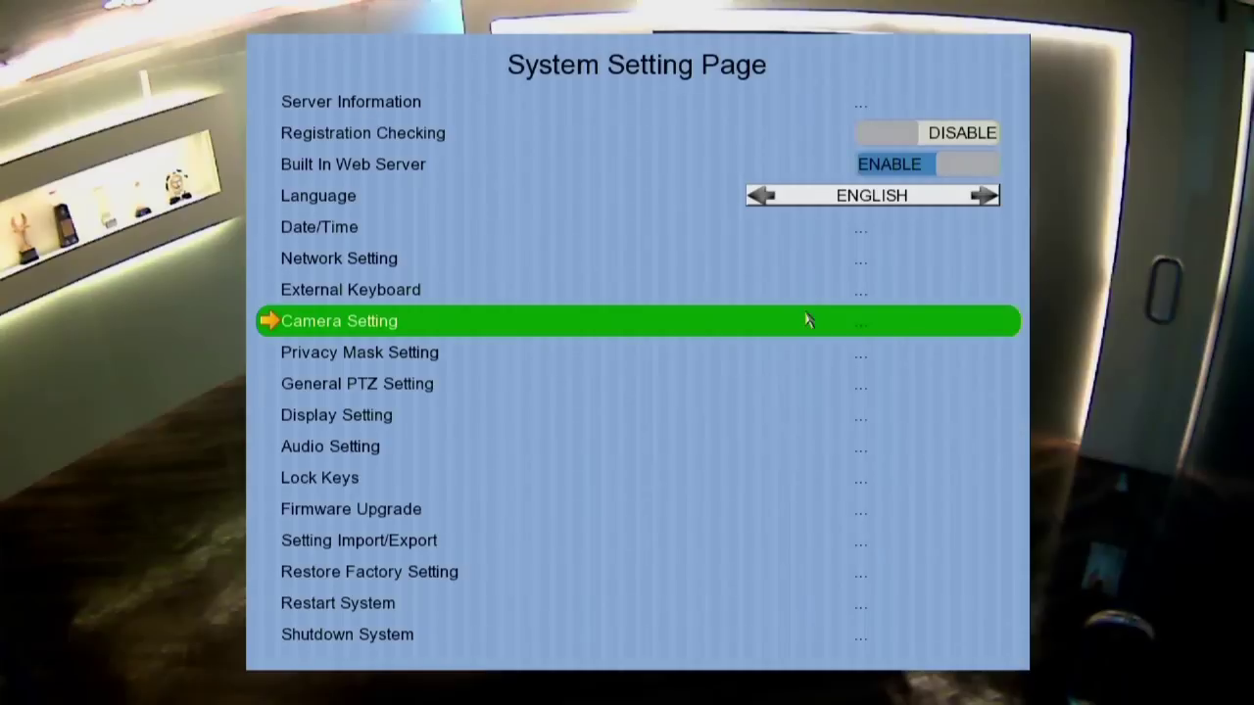
pyautogui.rightClick(803, 326)
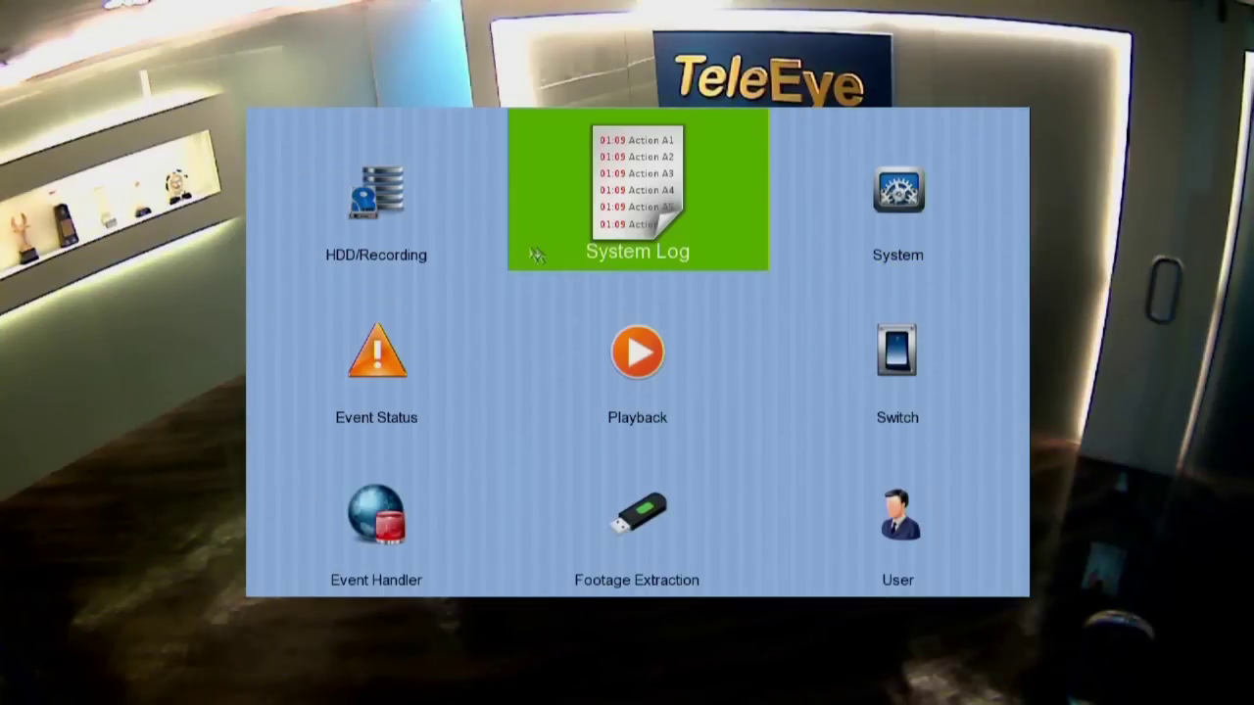
# Review HDD/Recording, then check the Video Loss and enabled HDD Fault event handler settings
pyautogui.click(446, 249)
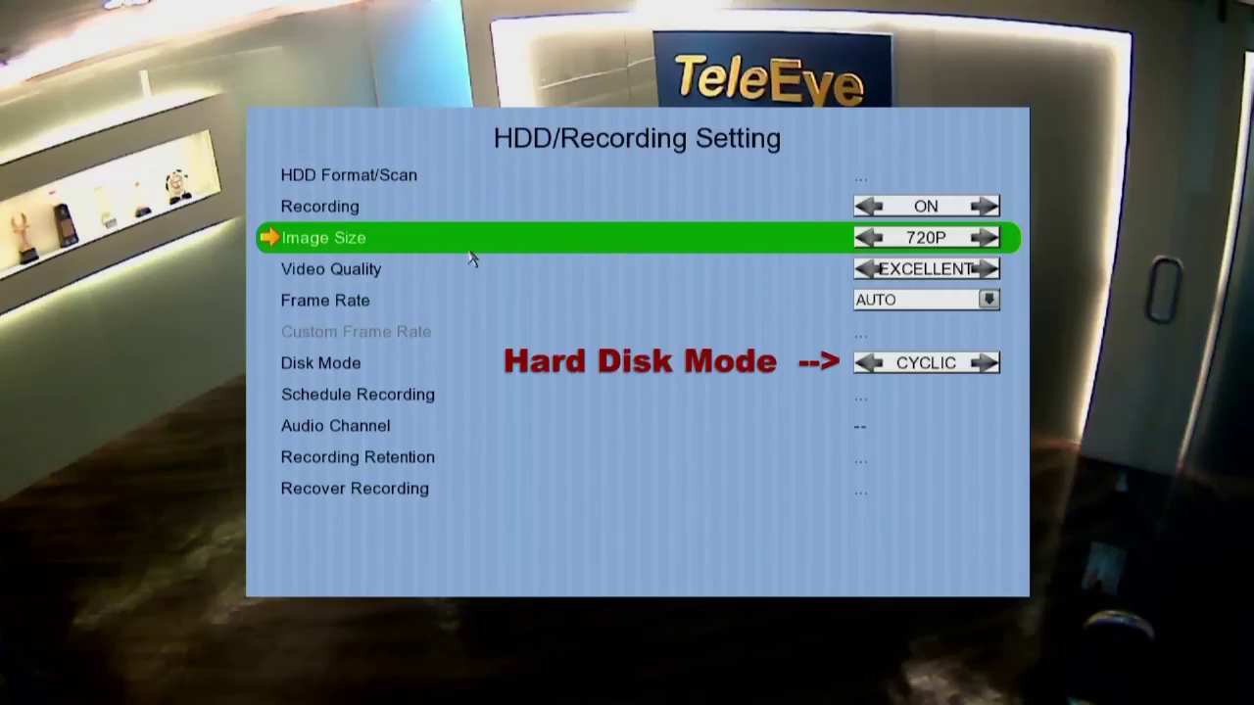
pyautogui.rightClick(472, 258)
pyautogui.click(442, 496)
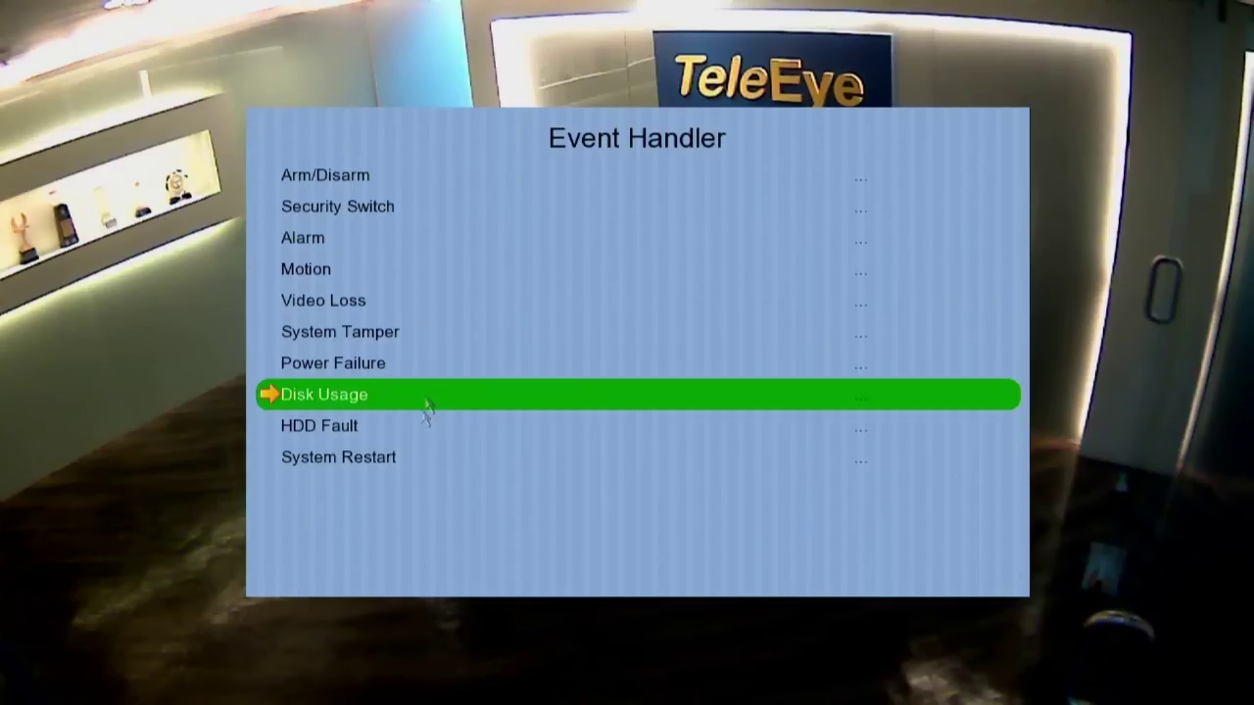
pyautogui.click(427, 304)
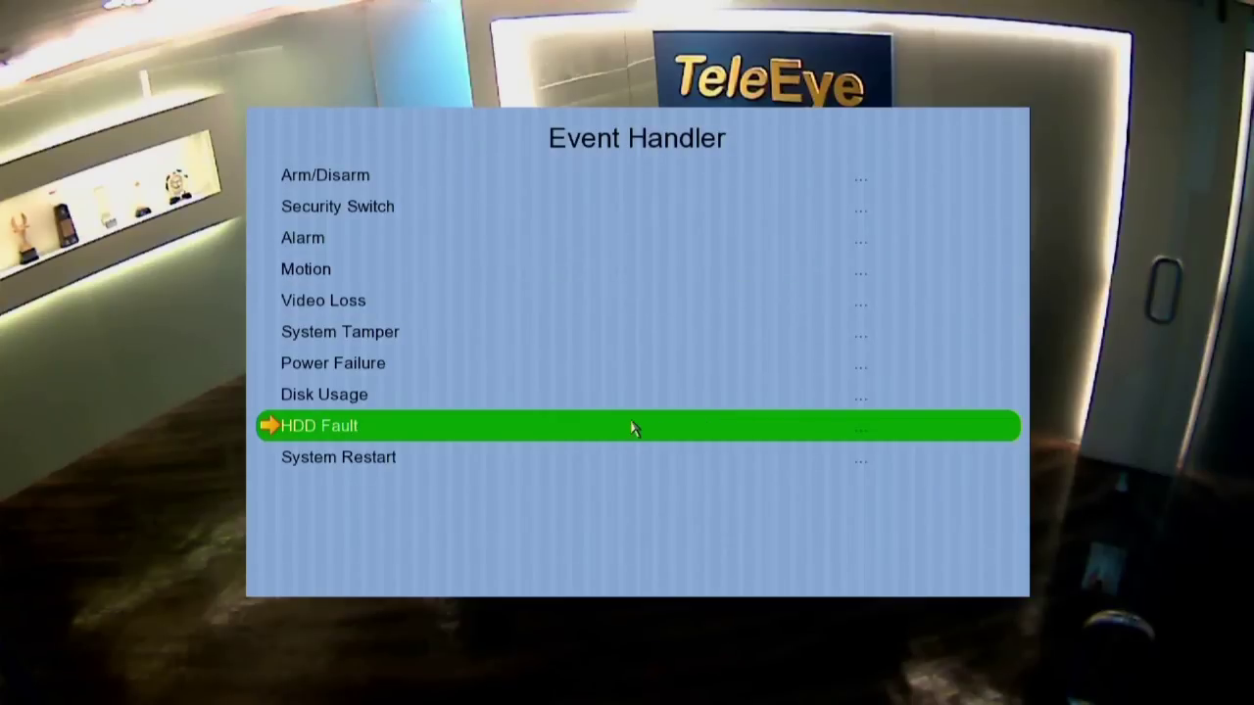
pyautogui.click(628, 425)
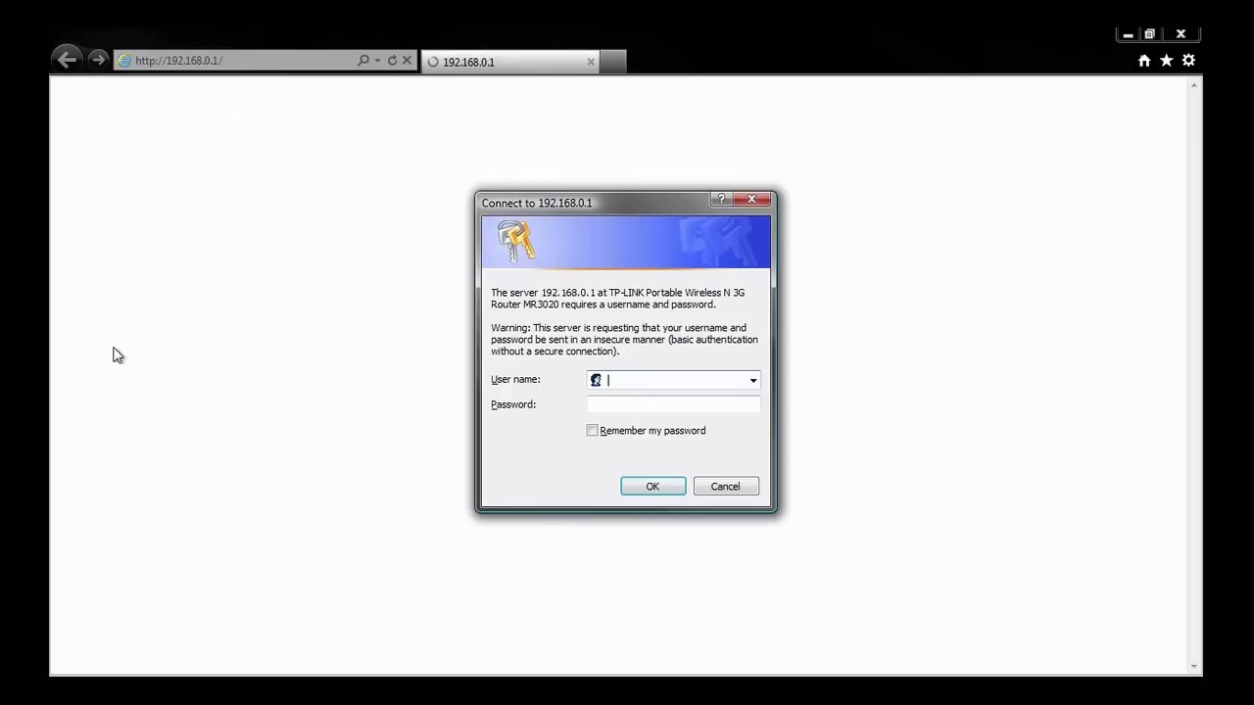
# Log in to the router and add a virtual server forwarding TCP port 1024 to 192.168.0.2
pyautogui.press('Tab')
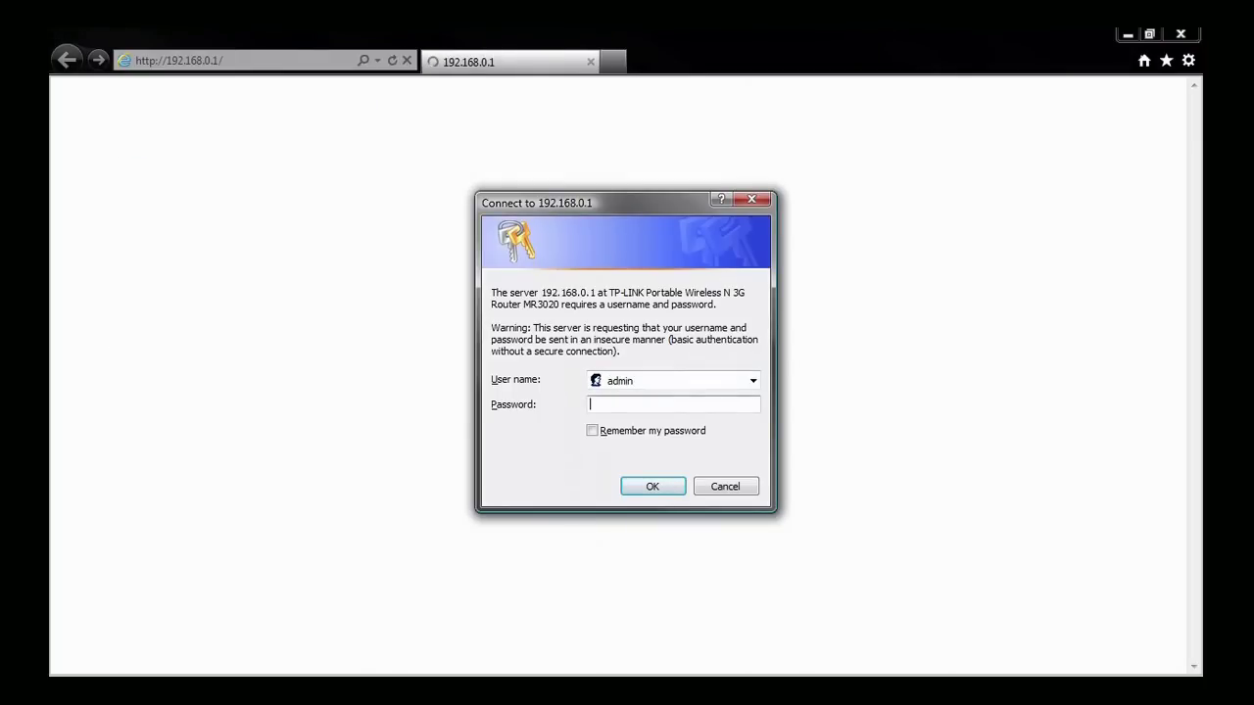
pyautogui.press('Return')
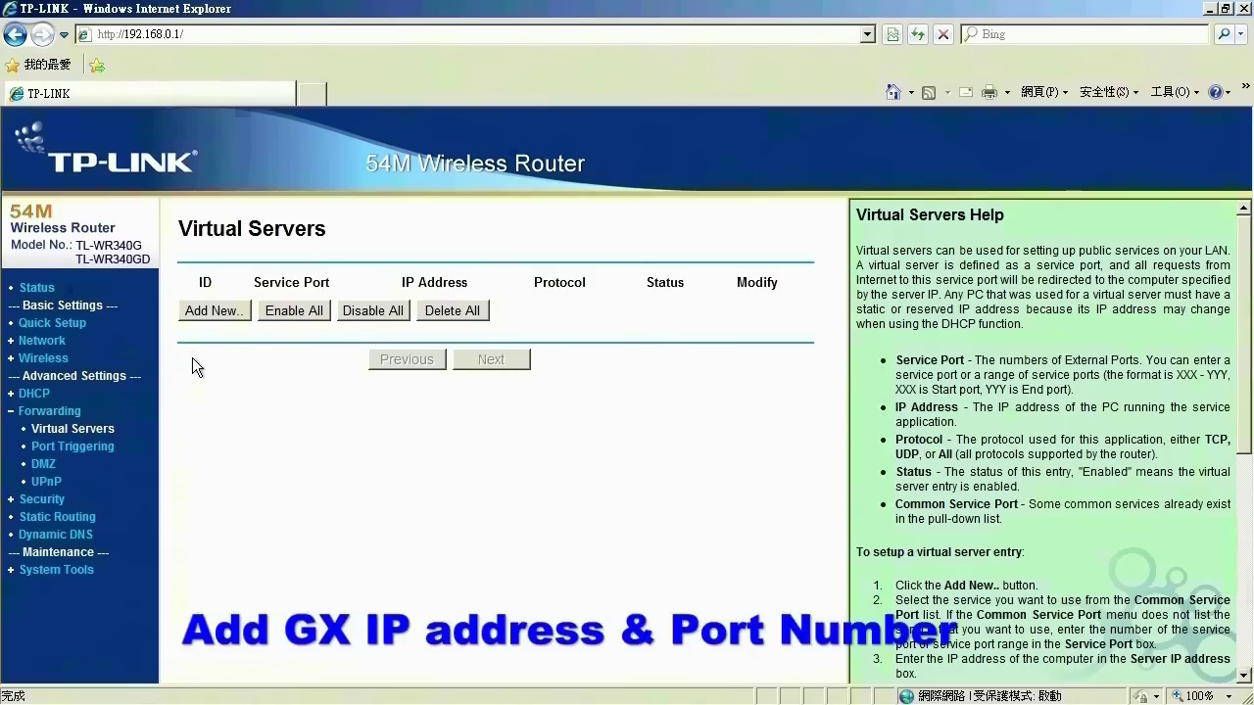
pyautogui.click(220, 311)
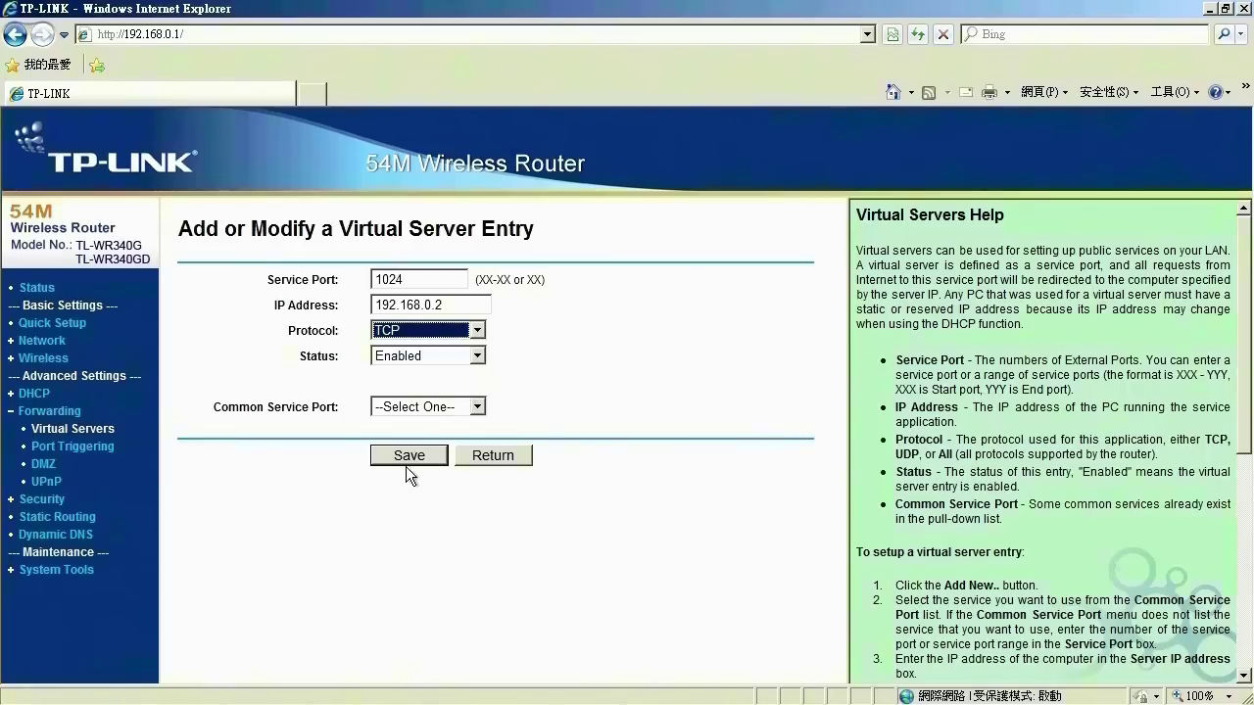
pyautogui.click(405, 460)
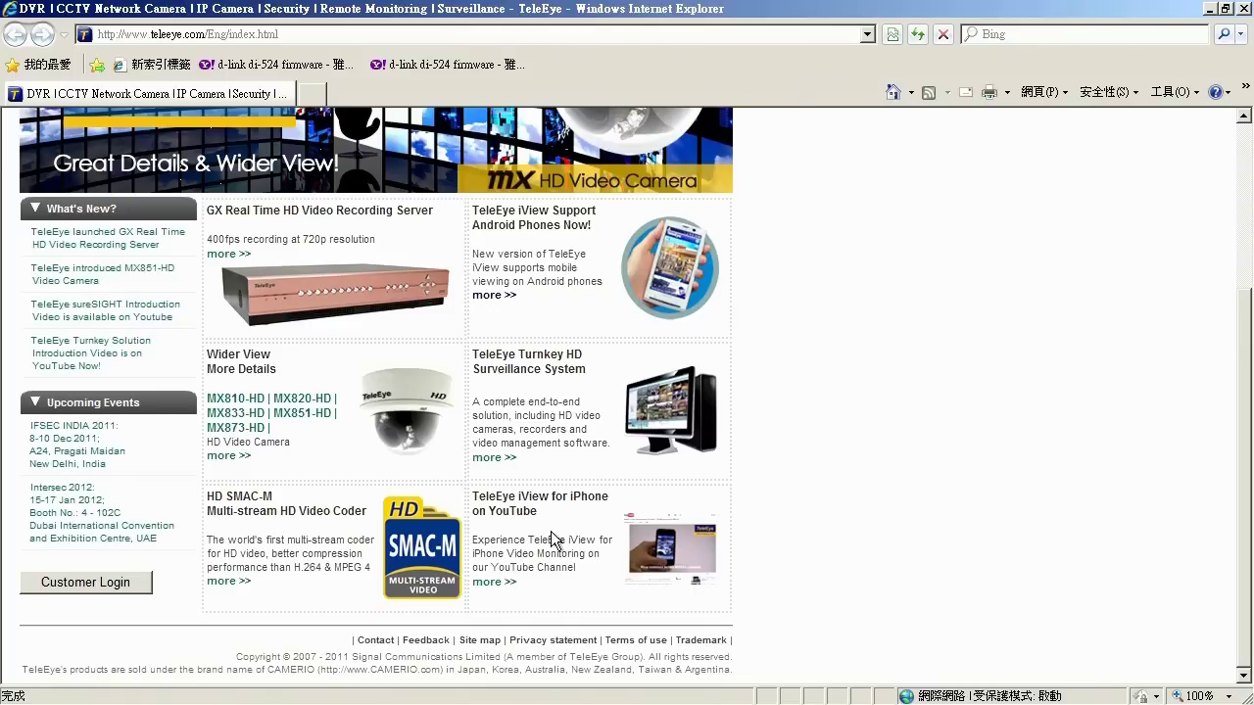
pyautogui.click(101, 583)
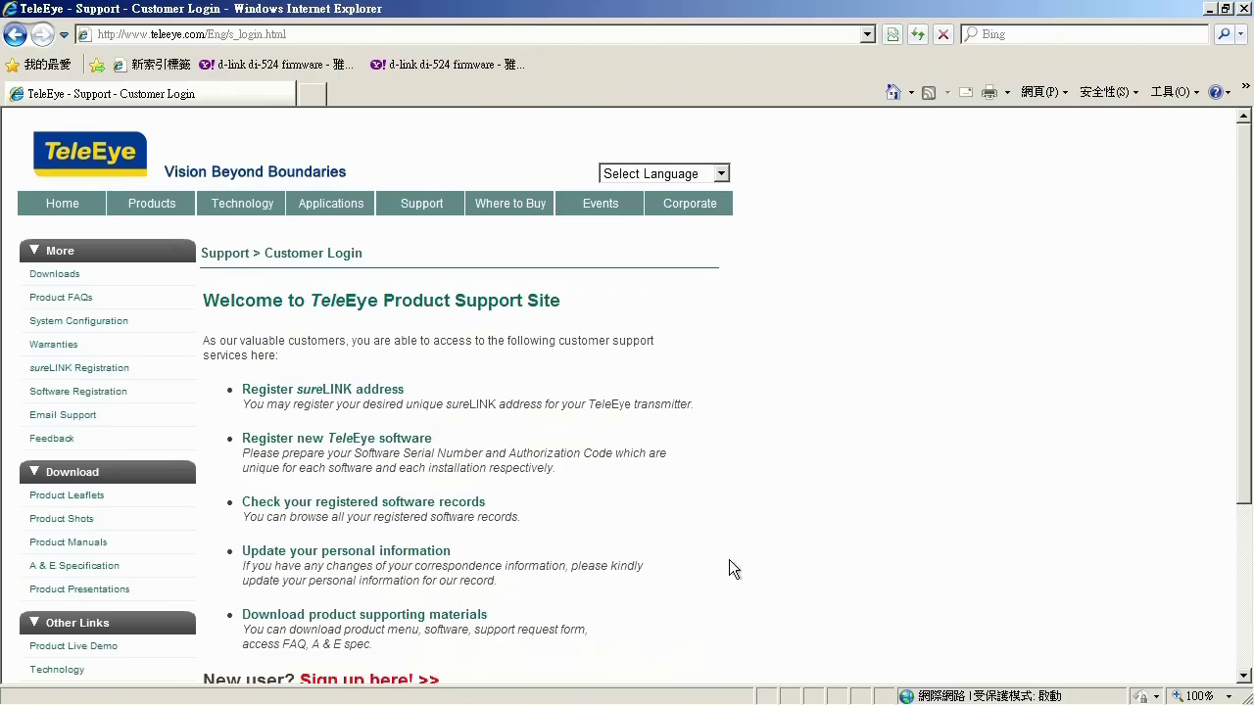
pyautogui.scroll(-3, 729, 560)
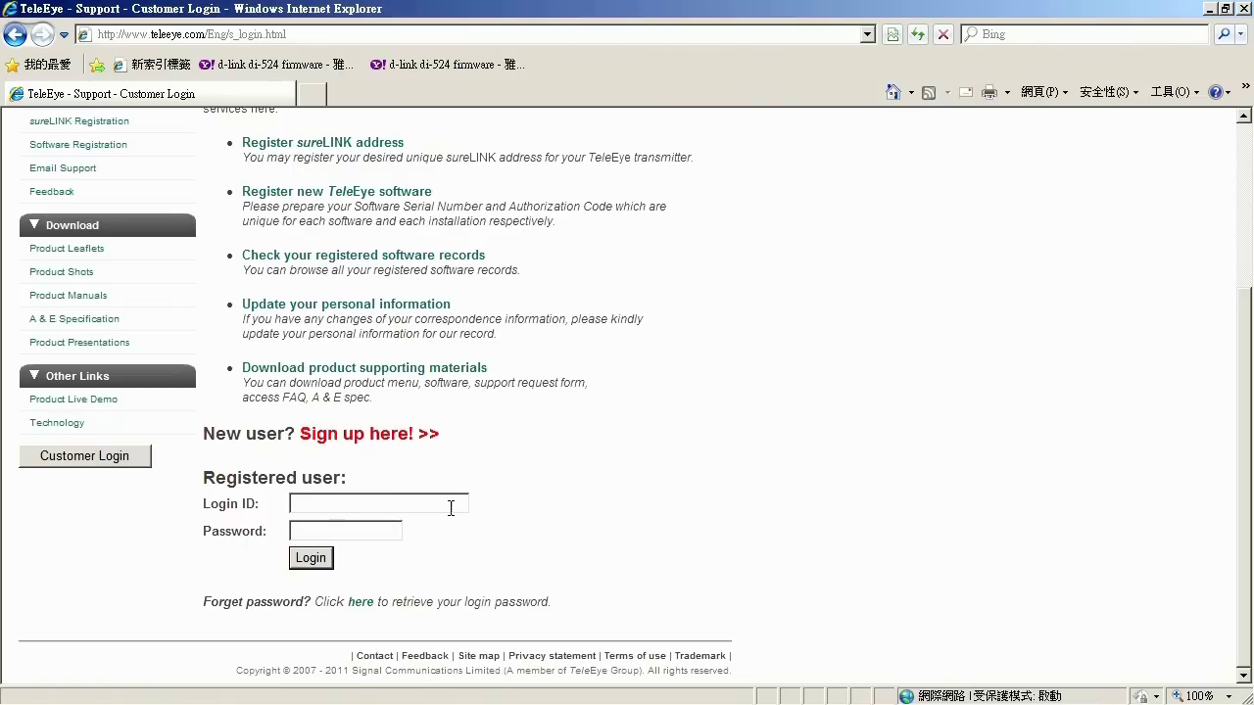
pyautogui.click(319, 560)
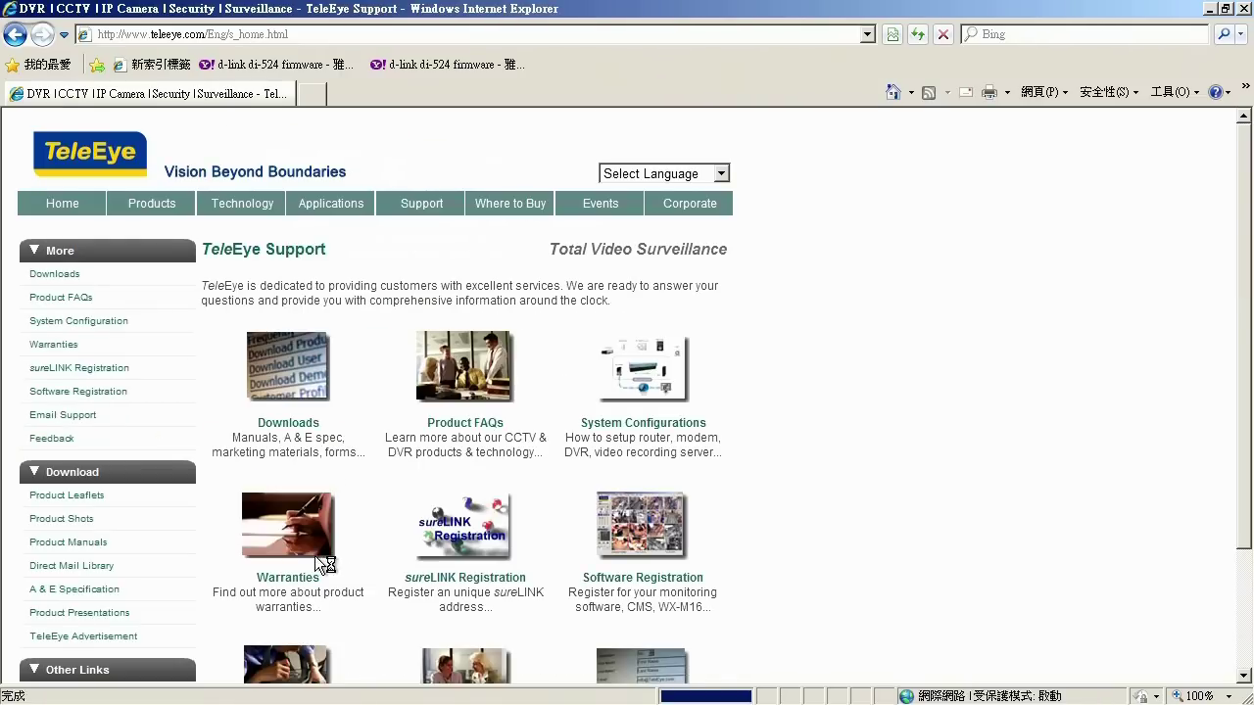
pyautogui.click(421, 581)
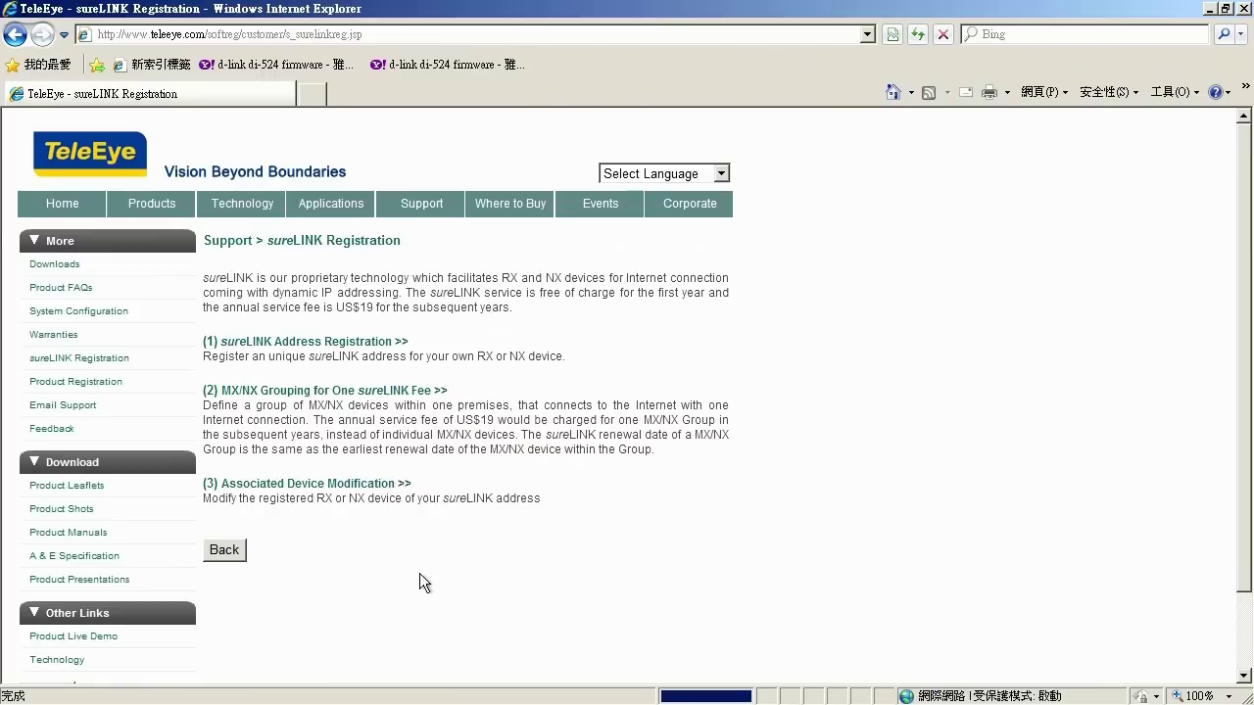
pyautogui.click(335, 346)
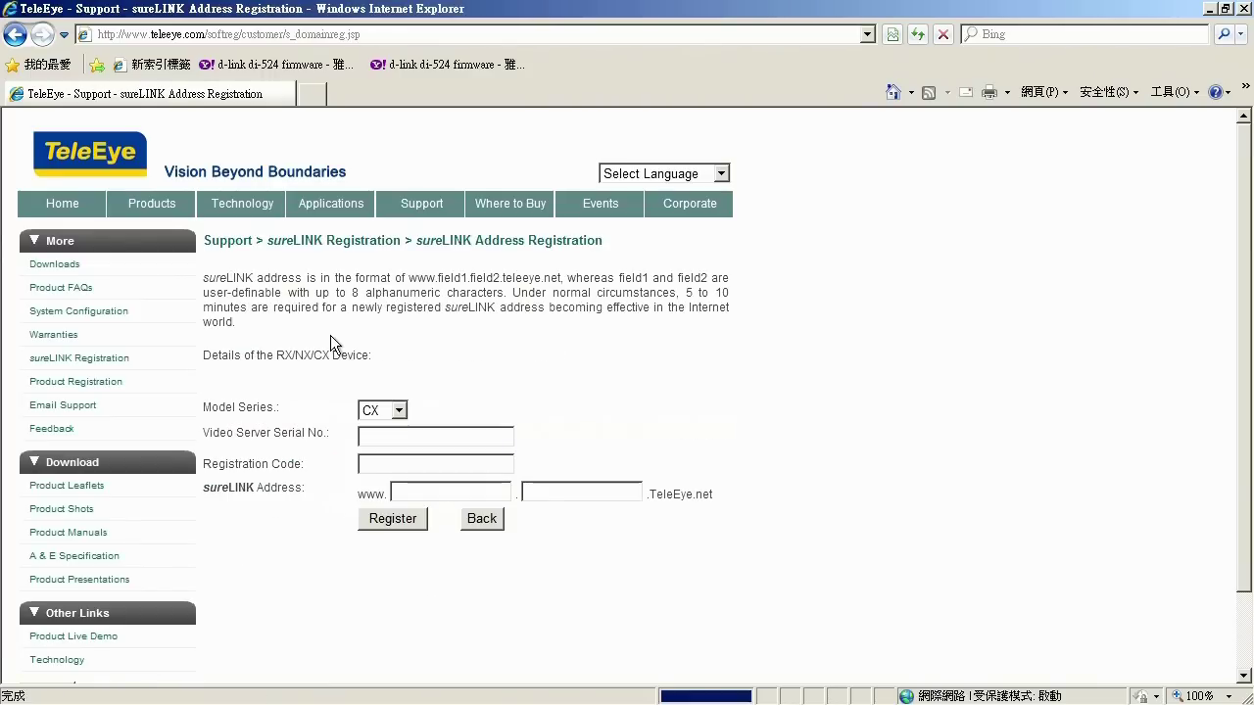
pyautogui.click(405, 527)
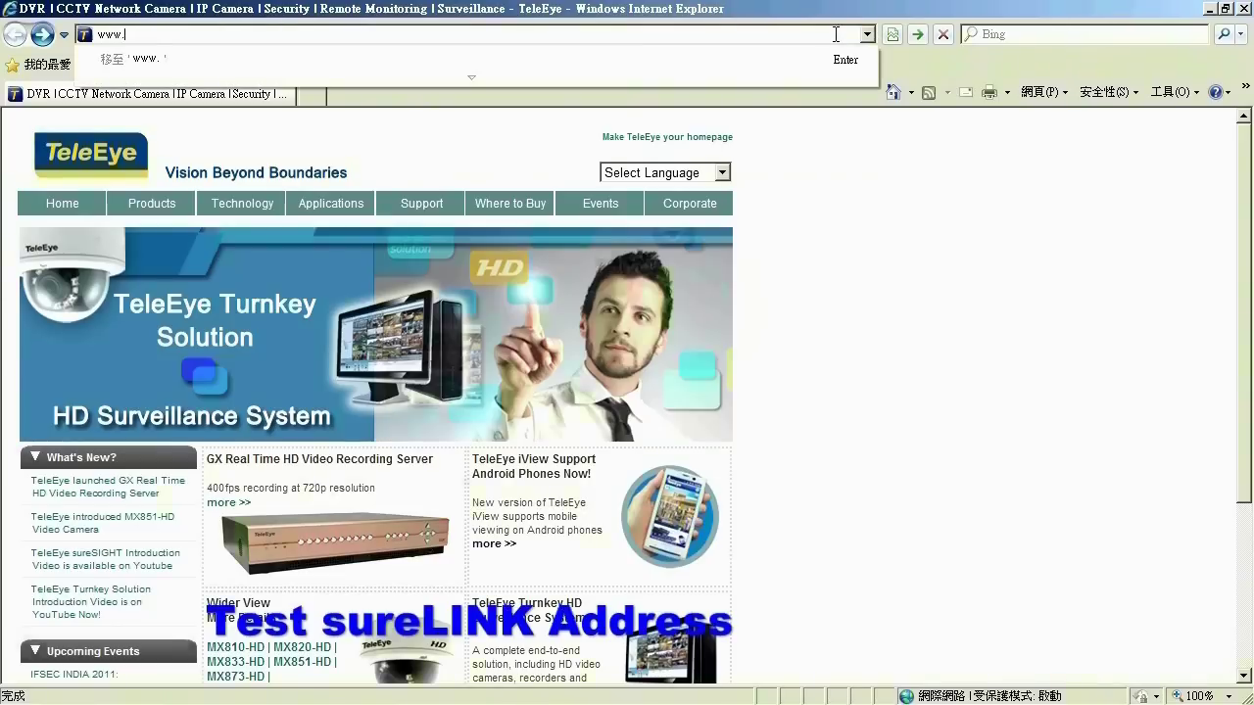
# Load gx.test.teleeye.net and connect with the password to view the GX624's four live cameras
pyautogui.write('gx.test.t')
pyautogui.write('eleeye.n')
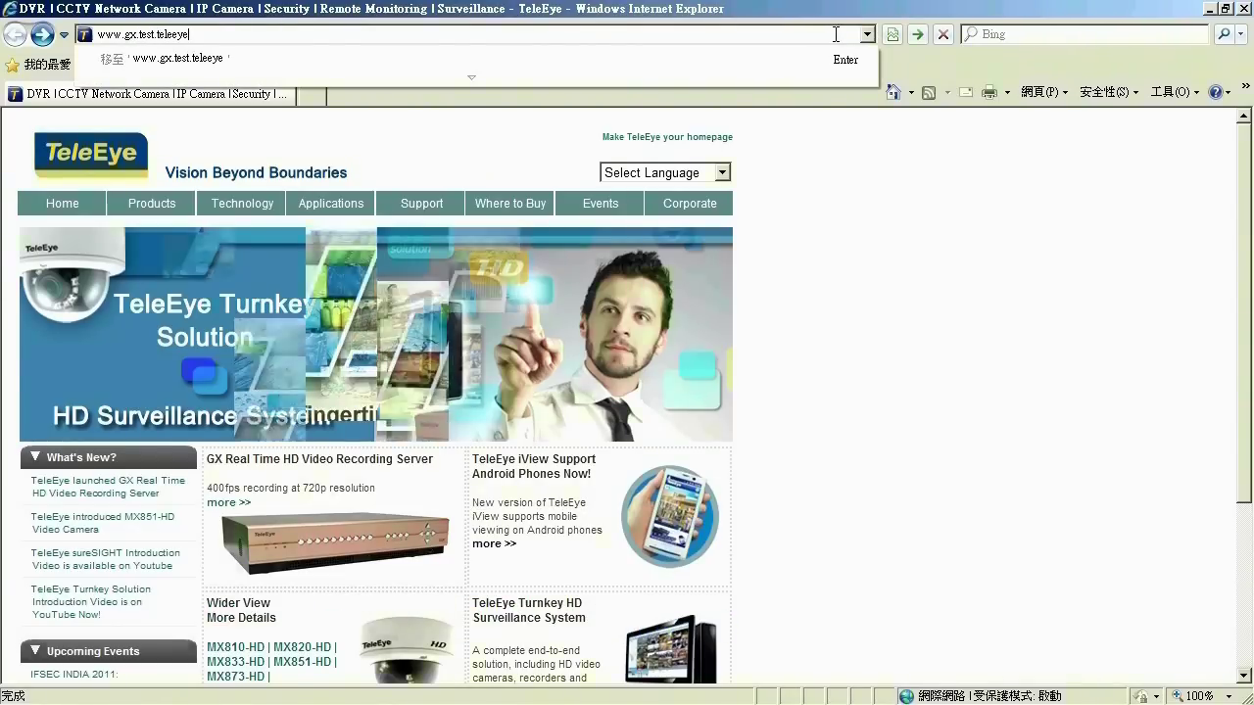
pyautogui.write('et')
pyautogui.press('Return')
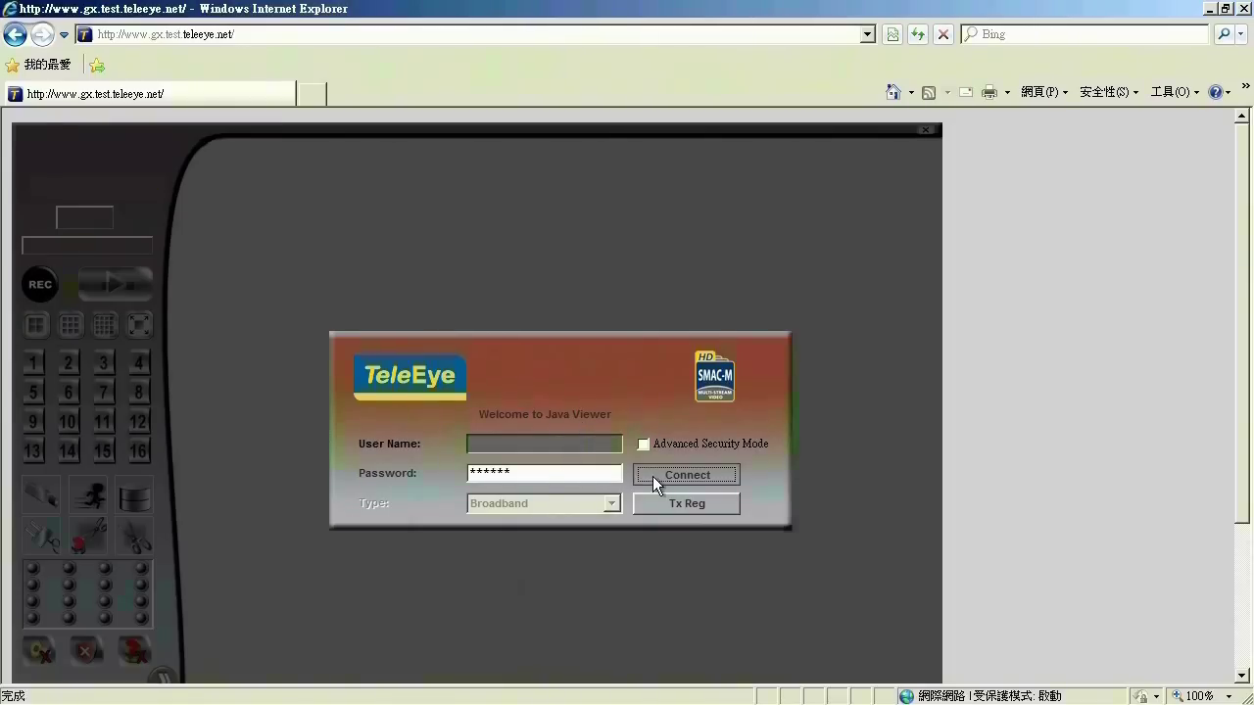
pyautogui.click(653, 476)
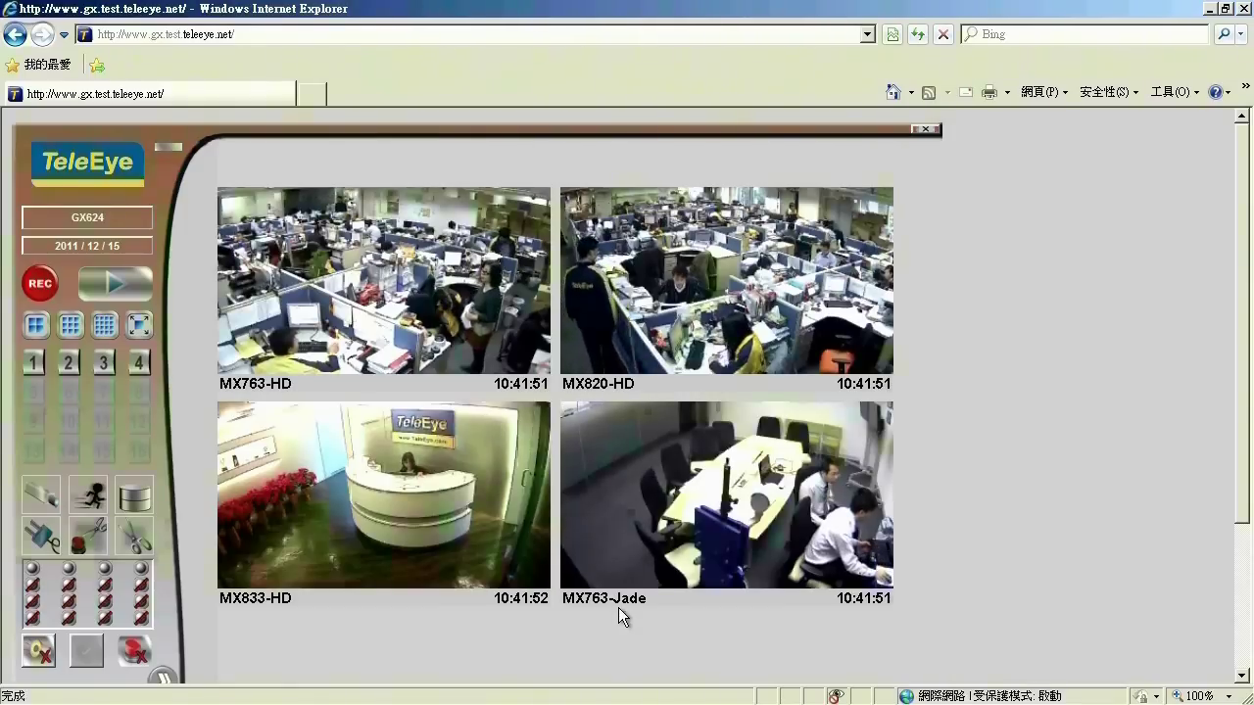